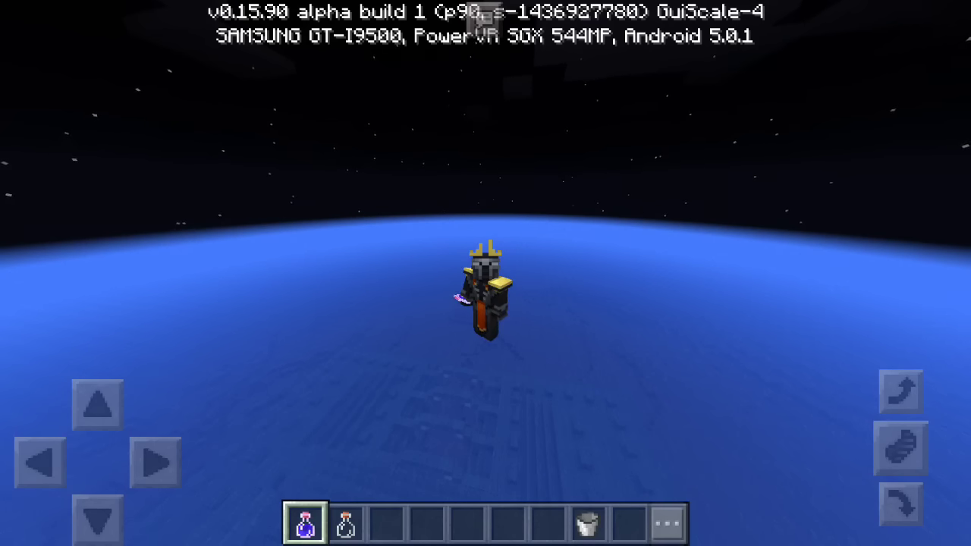
# Step: Switch the camera perspective to First Person in Video settings and resume playing
pyautogui.press('Escape')
pyautogui.click(330, 343)
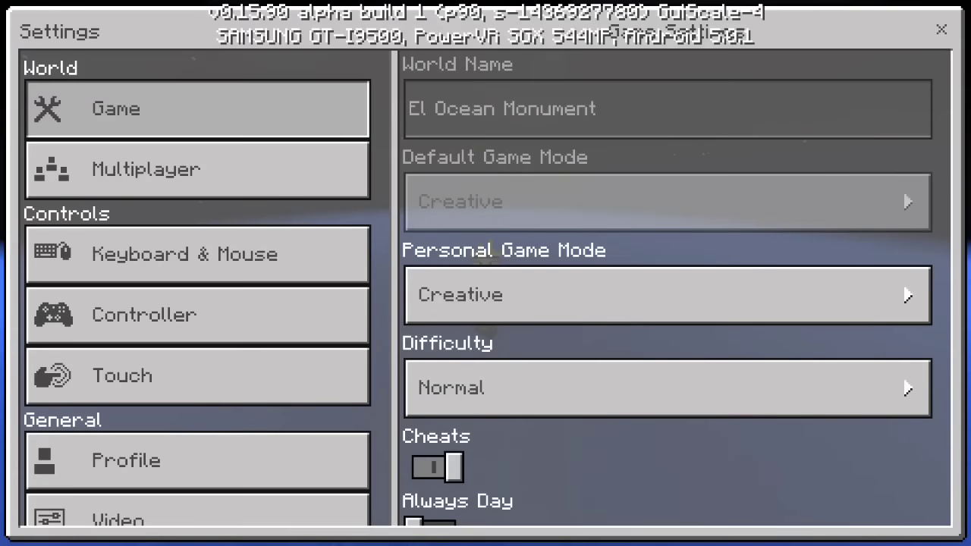
pyautogui.scroll(-3, 197, 304)
pyautogui.click(197, 404)
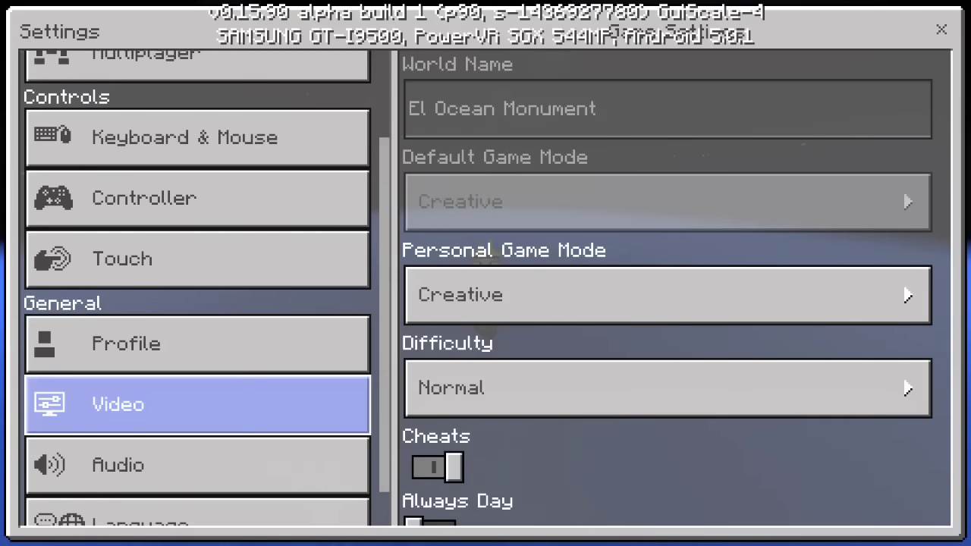
pyautogui.click(667, 238)
pyautogui.click(494, 253)
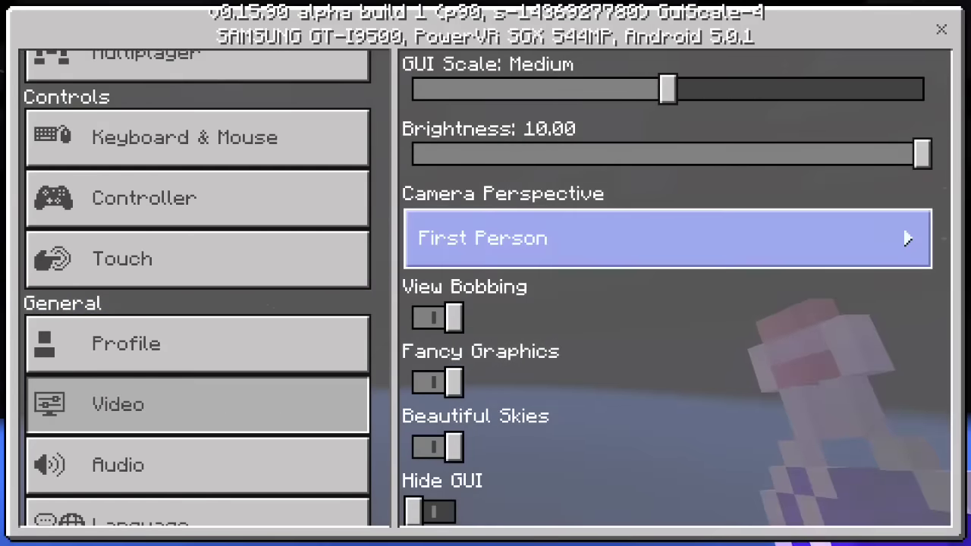
pyautogui.click(941, 29)
pyautogui.press('Escape')
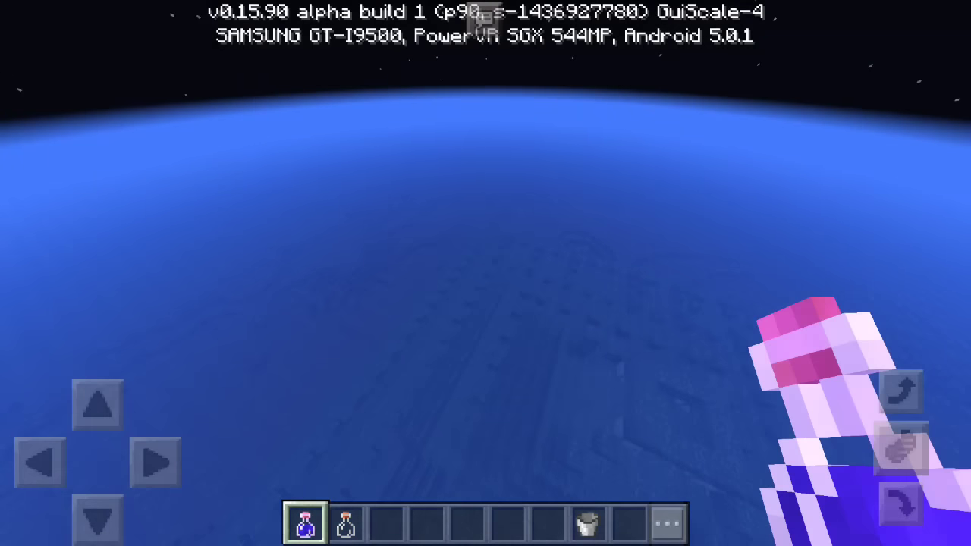
# Step: Swim down into the dark ocean monument and look around its archway and corridors
pyautogui.moveTo(646, 249)
pyautogui.mouseDown()
pyautogui.moveTo(651, 291)
pyautogui.moveTo(646, 276)
pyautogui.mouseUp()
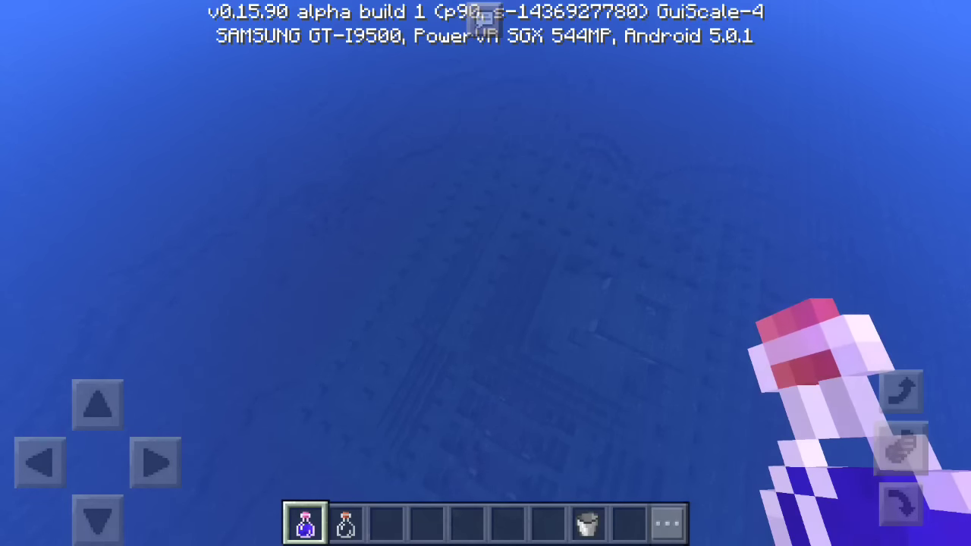
pyautogui.moveTo(748, 352); pyautogui.dragTo(748, 325)
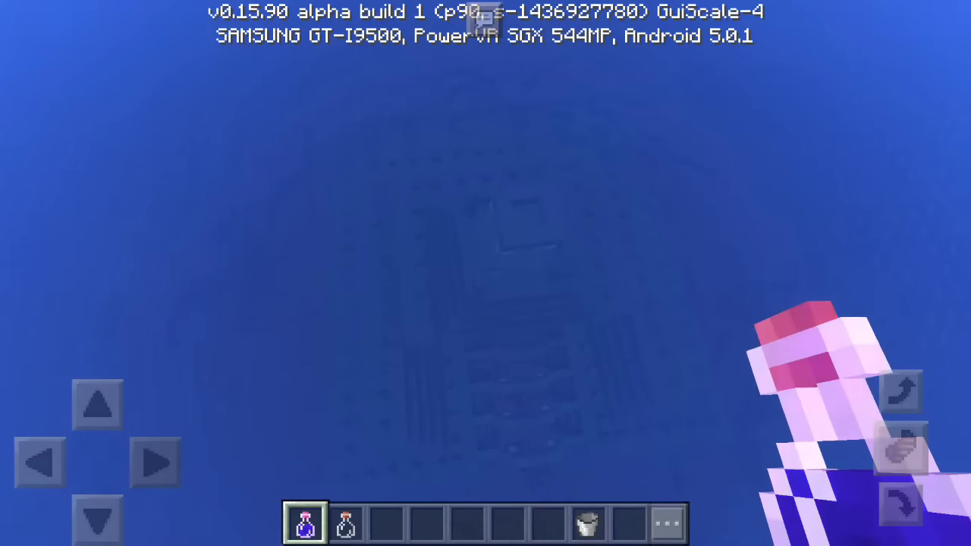
pyautogui.moveTo(650, 337); pyautogui.dragTo(635, 299)
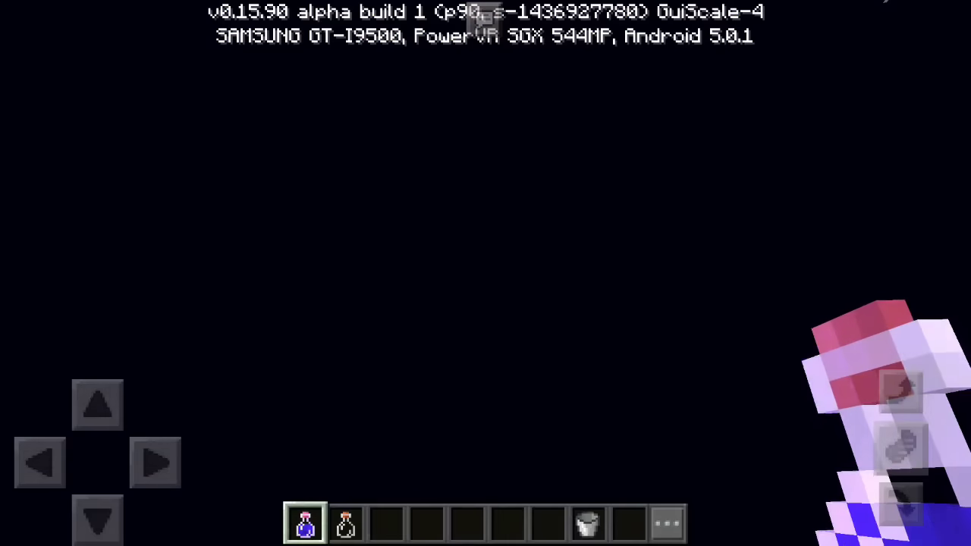
pyautogui.click(97, 404)
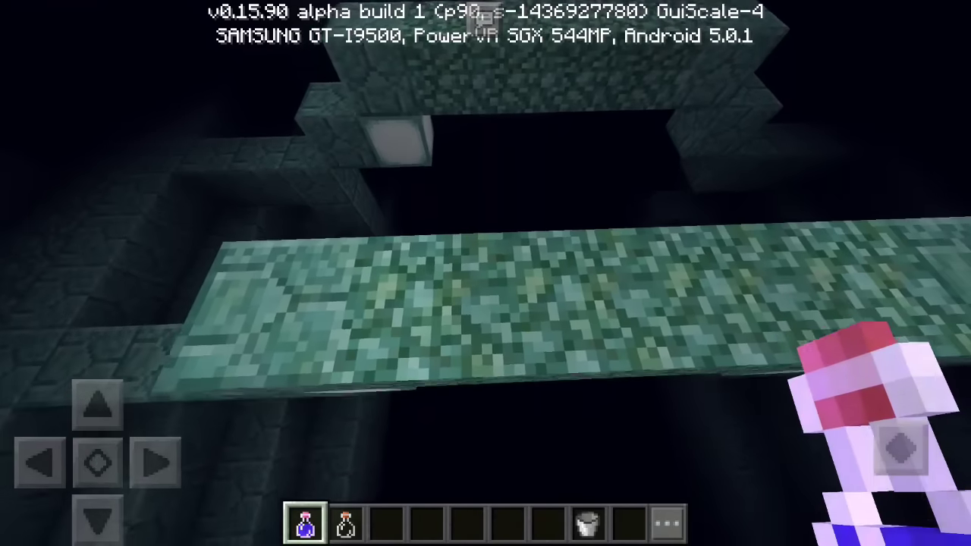
pyautogui.moveTo(774, 227)
pyautogui.mouseDown()
pyautogui.moveTo(801, 337)
pyautogui.moveTo(798, 227)
pyautogui.mouseUp()
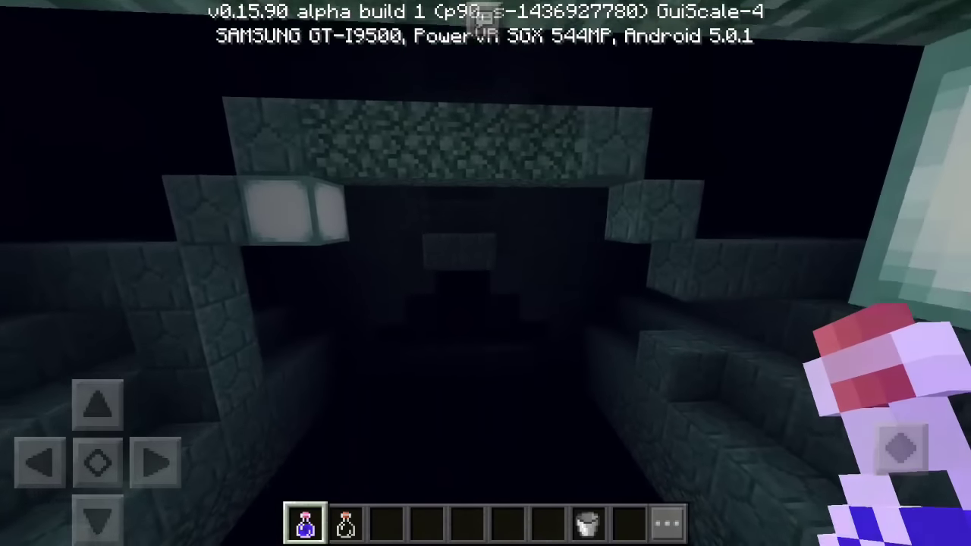
pyautogui.moveTo(868, 314); pyautogui.dragTo(867, 357)
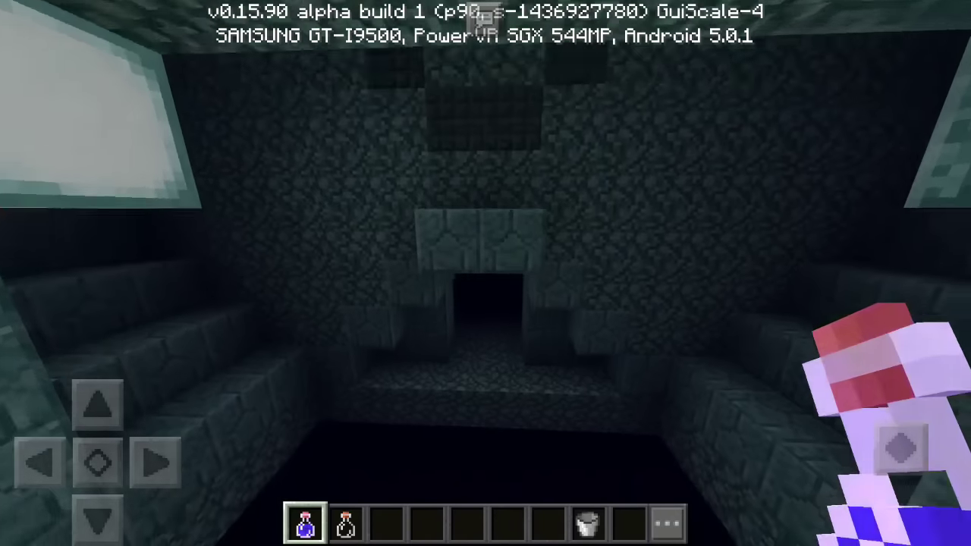
pyautogui.moveTo(97, 406); pyautogui.dragTo(97, 406)
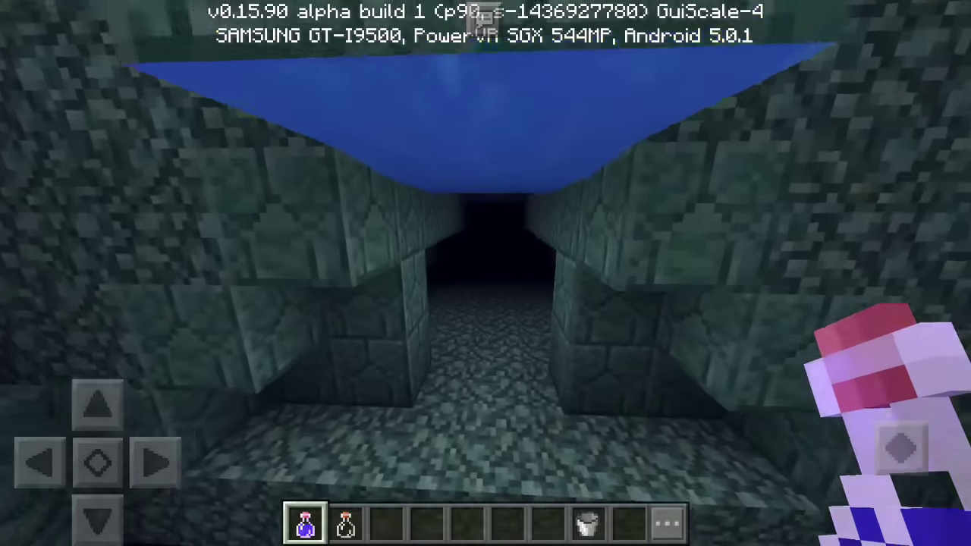
pyautogui.moveTo(683, 228)
pyautogui.mouseDown()
pyautogui.moveTo(682, 364)
pyautogui.moveTo(682, 228)
pyautogui.mouseUp()
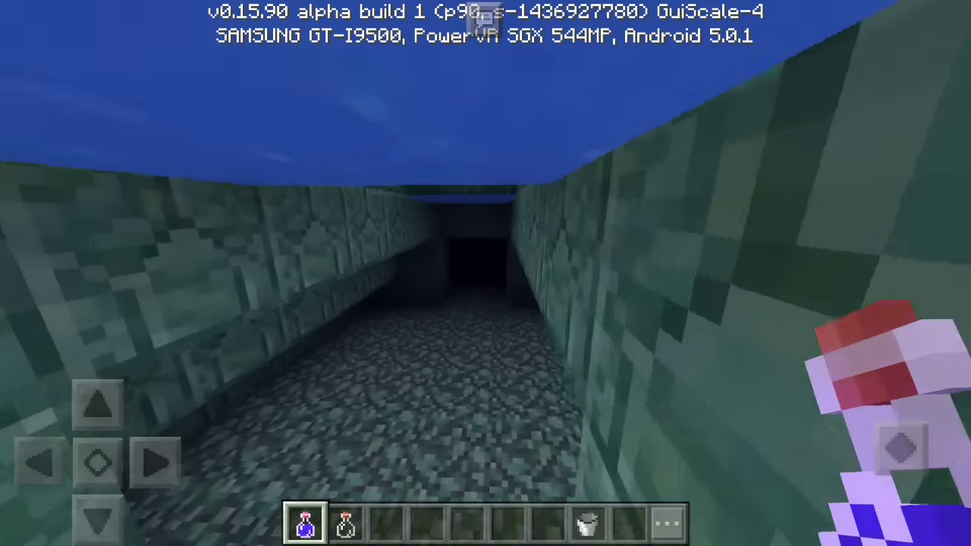
pyautogui.moveTo(748, 278); pyautogui.dragTo(683, 227)
# Step: Briefly open and close Settings, glance at the dark seabed, then leave Minecraft for the home screen
pyautogui.click(485, 21)
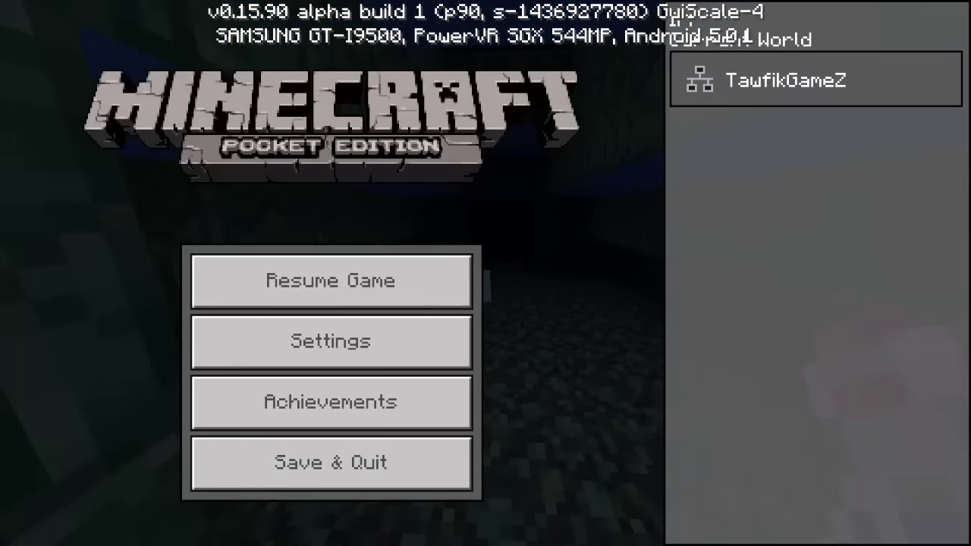
pyautogui.click(331, 343)
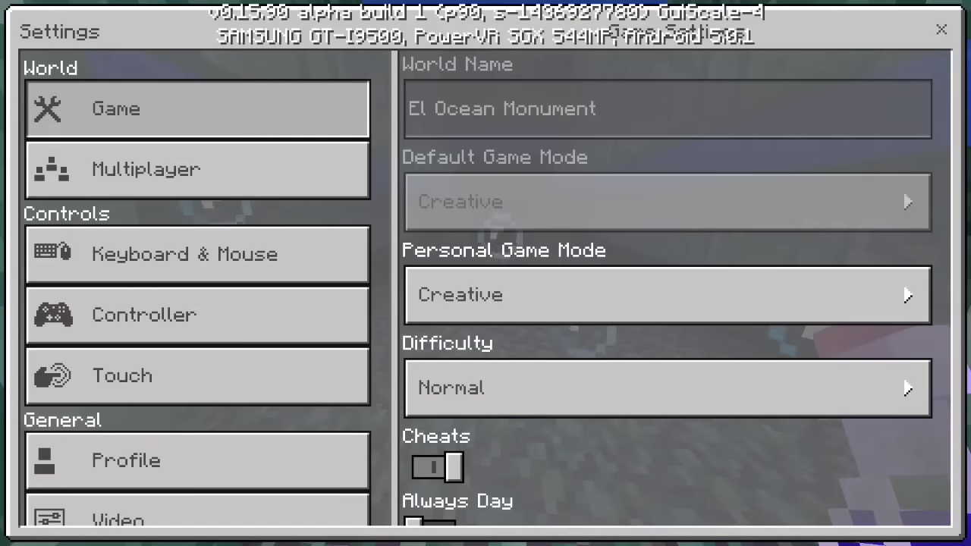
pyautogui.press('Escape')
pyautogui.moveTo(729, 334); pyautogui.dragTo(716, 314)
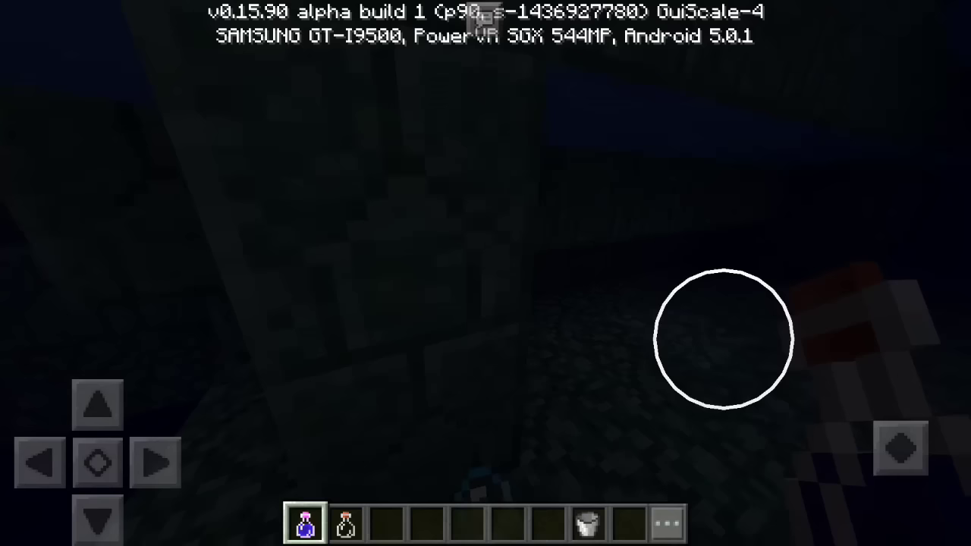
pyautogui.press('Home')
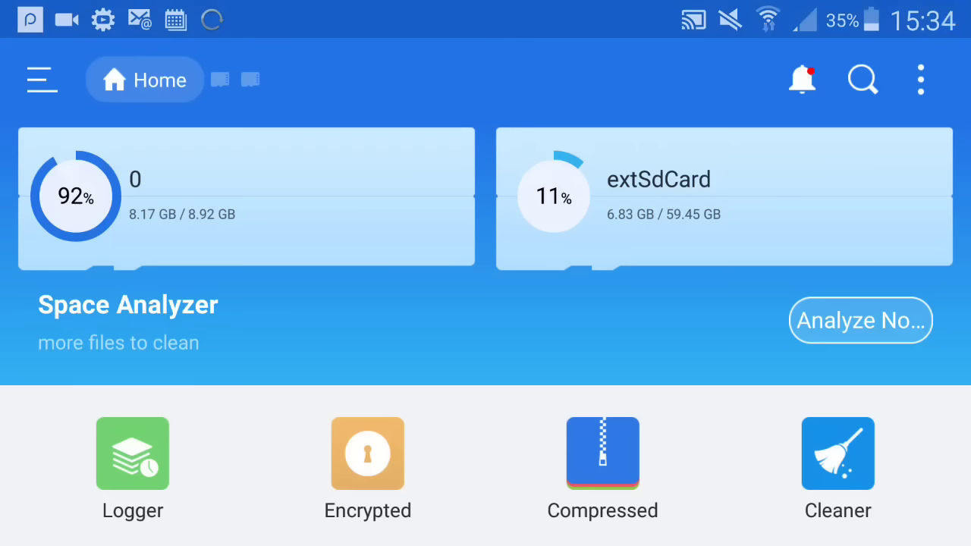
# Step: Search for com.mojang, browse into com.mojang > minecraftpe, and select options.txt
pyautogui.click(863, 79)
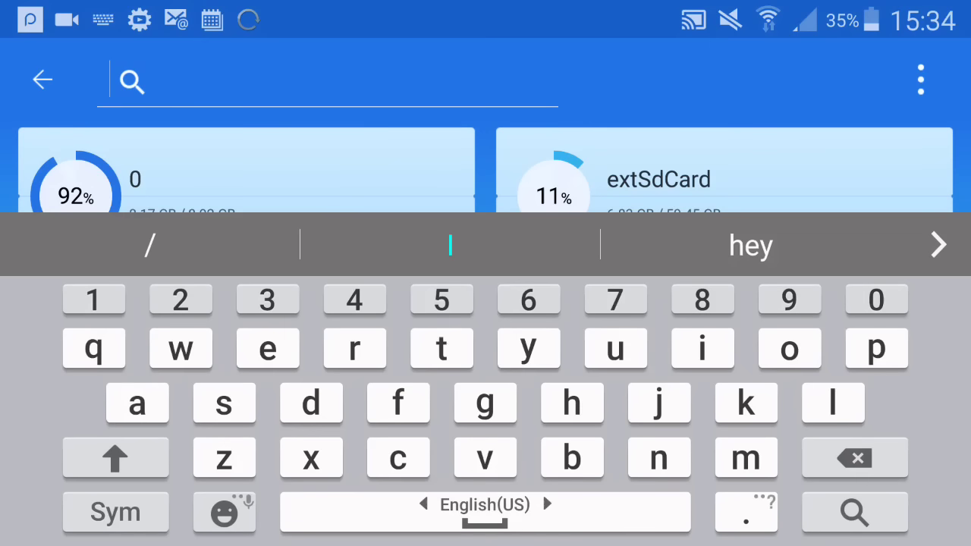
pyautogui.write('com')
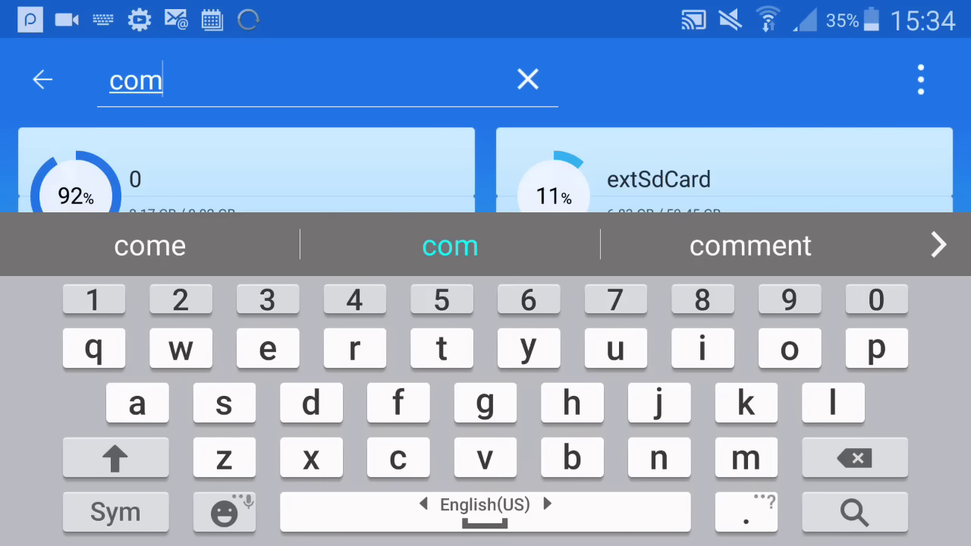
pyautogui.write('.mojang')
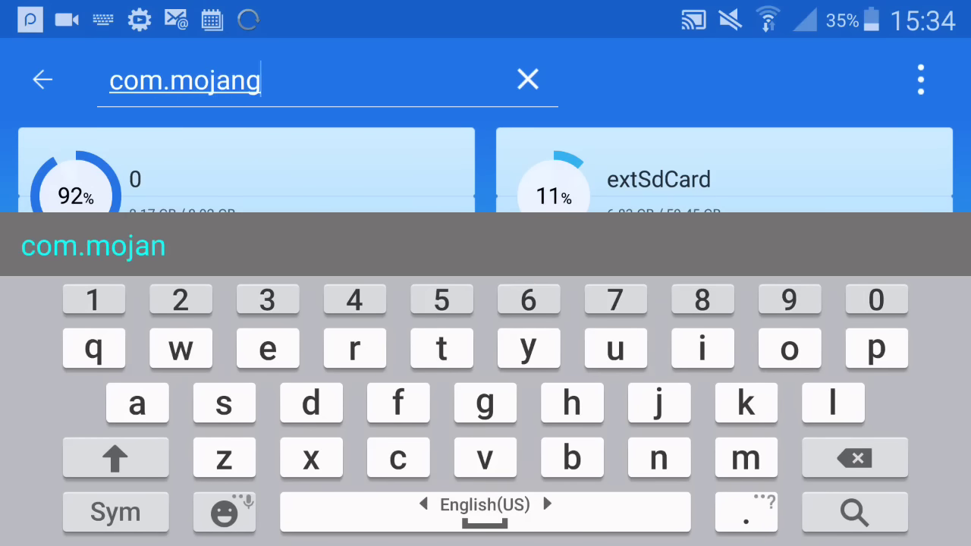
pyautogui.press('Return')
pyautogui.click(207, 240)
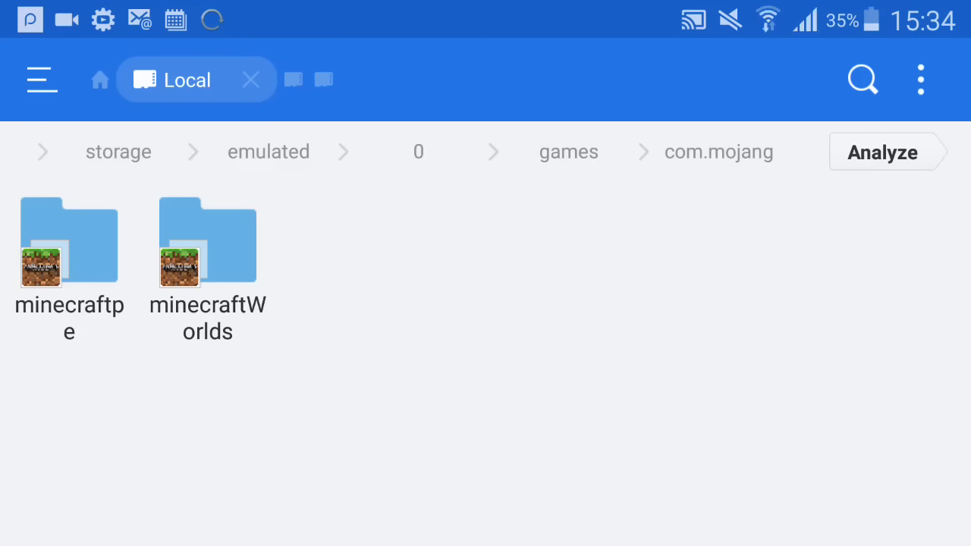
pyautogui.click(69, 243)
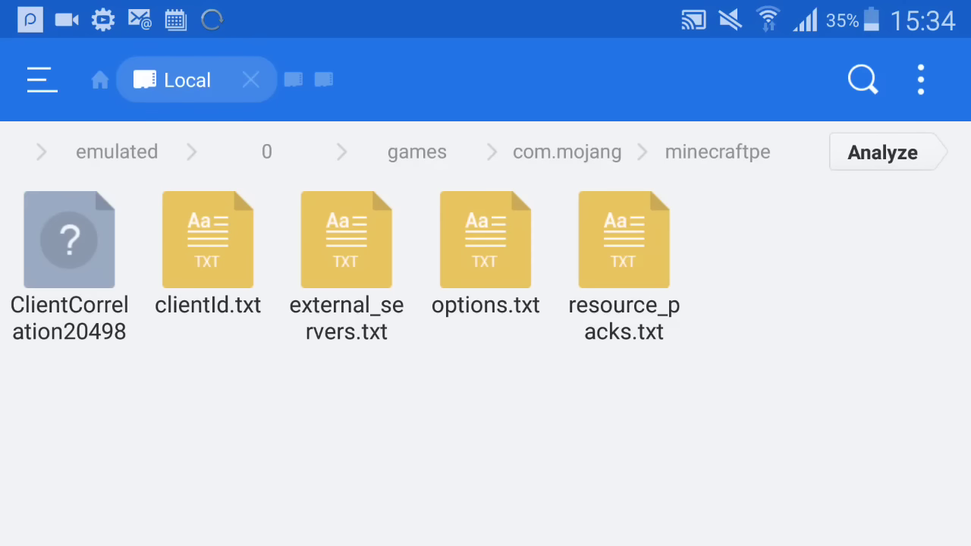
pyautogui.click(485, 250)
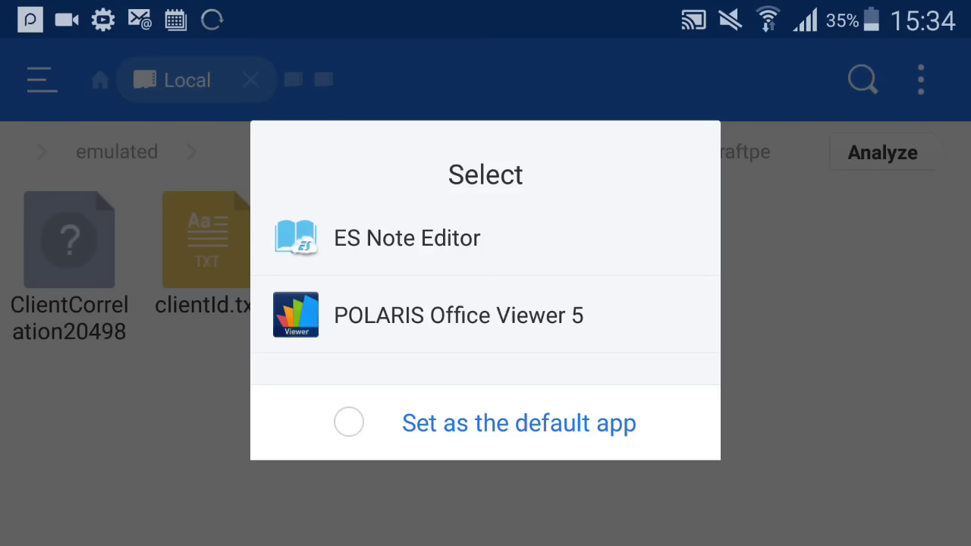
# Step: Open options.txt in the note editor and switch it into edit mode
pyautogui.click(406, 239)
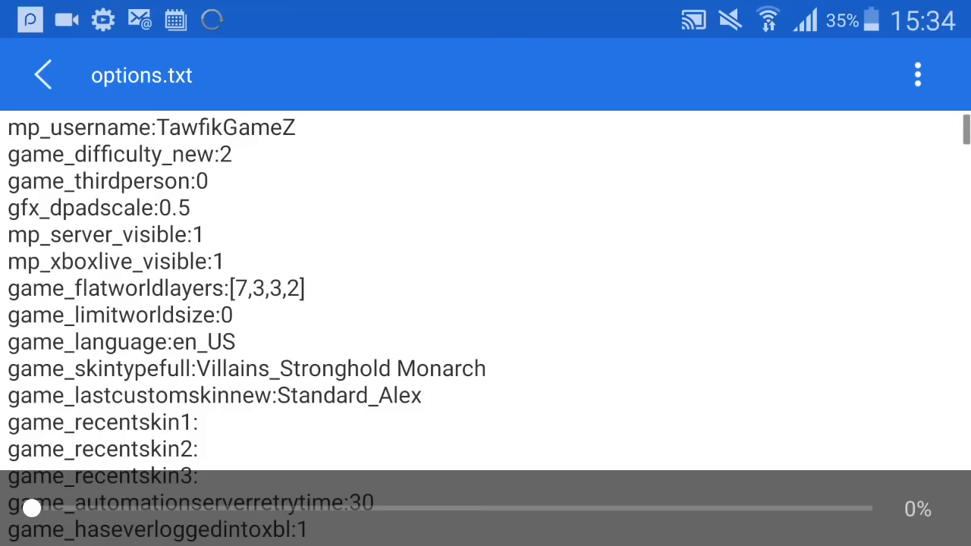
pyautogui.click(918, 75)
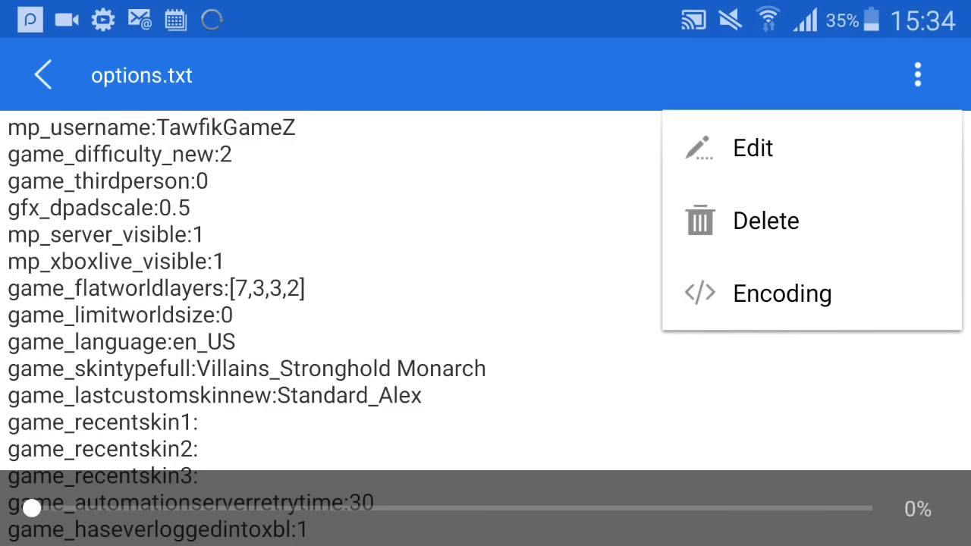
pyautogui.click(753, 148)
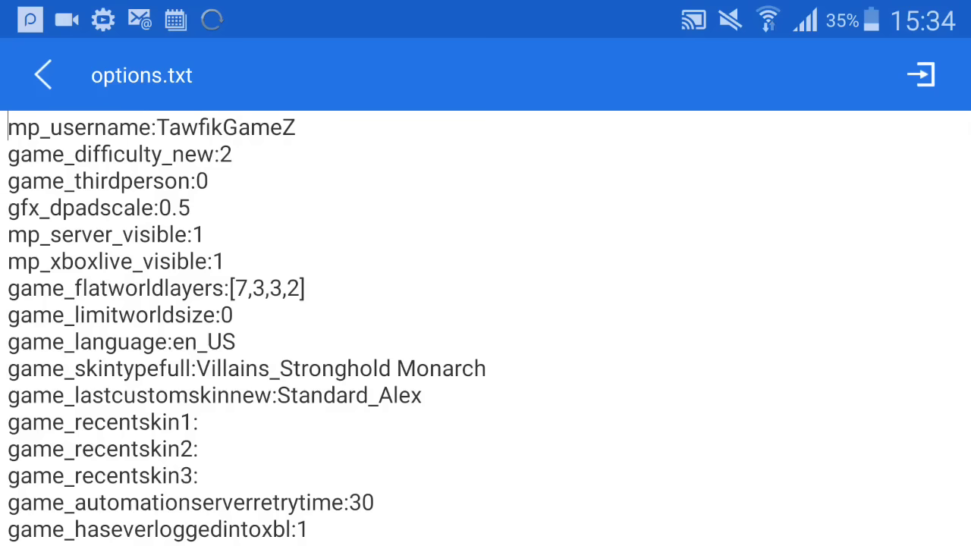
# Step: Scroll through options.txt until the gfx_gamma:1 line is in view
pyautogui.scroll(-5, 486, 328)
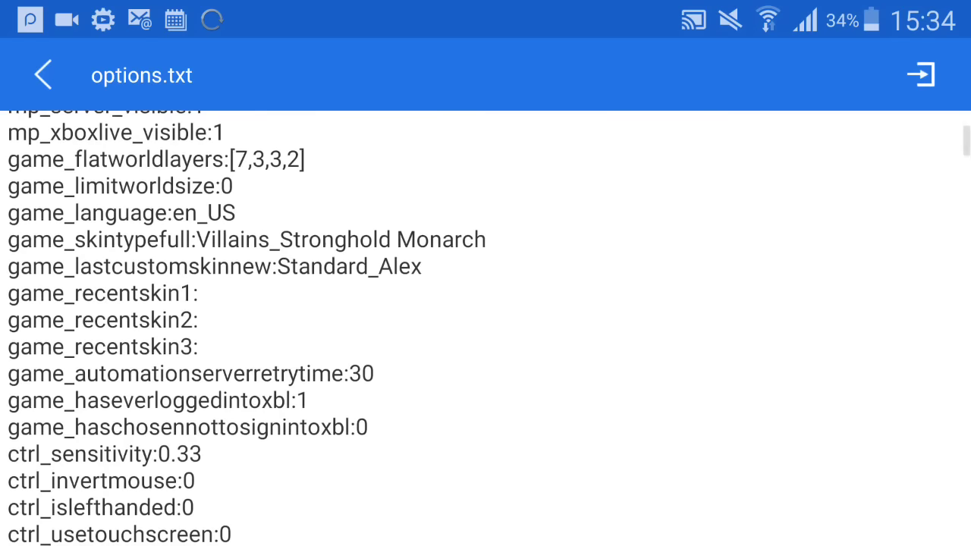
pyautogui.scroll(-3, 486, 328)
pyautogui.scroll(5, 486, 328)
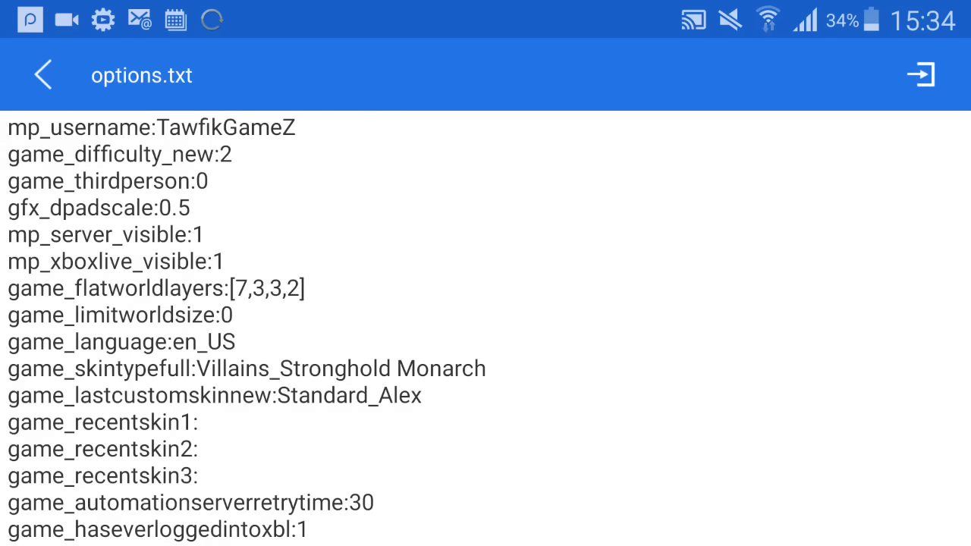
pyautogui.scroll(-1, 486, 327)
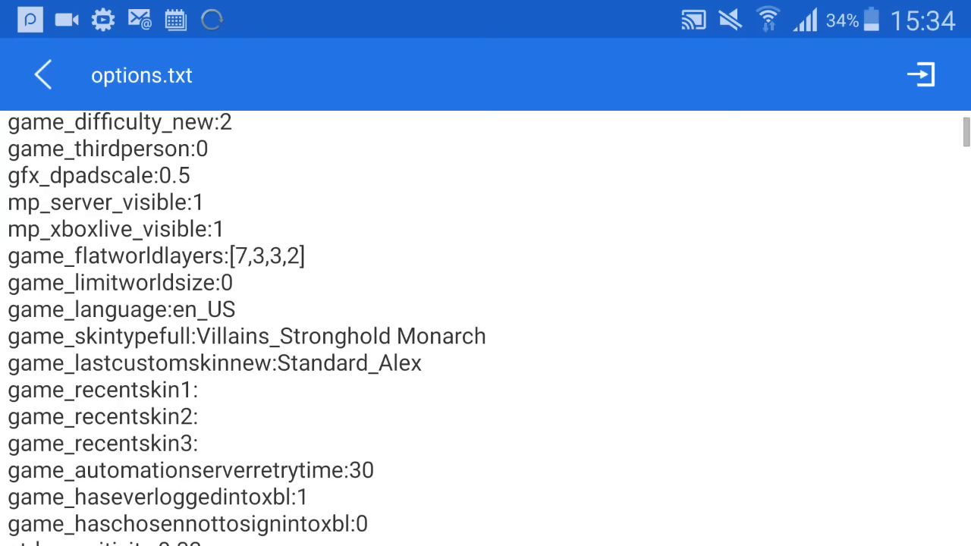
pyautogui.scroll(-1, 485, 328)
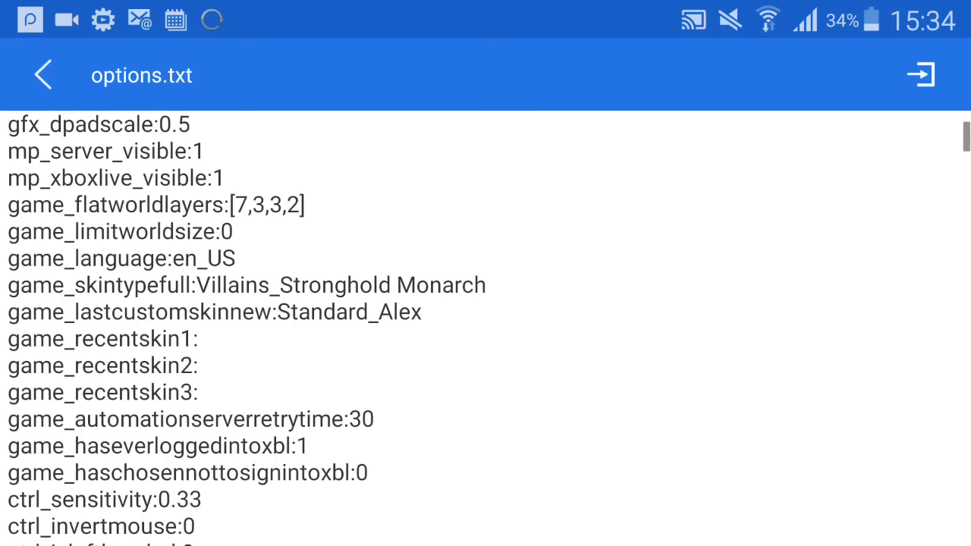
pyautogui.scroll(-2, 486, 327)
pyautogui.scroll(-3, 485, 328)
pyautogui.scroll(-3, 485, 328)
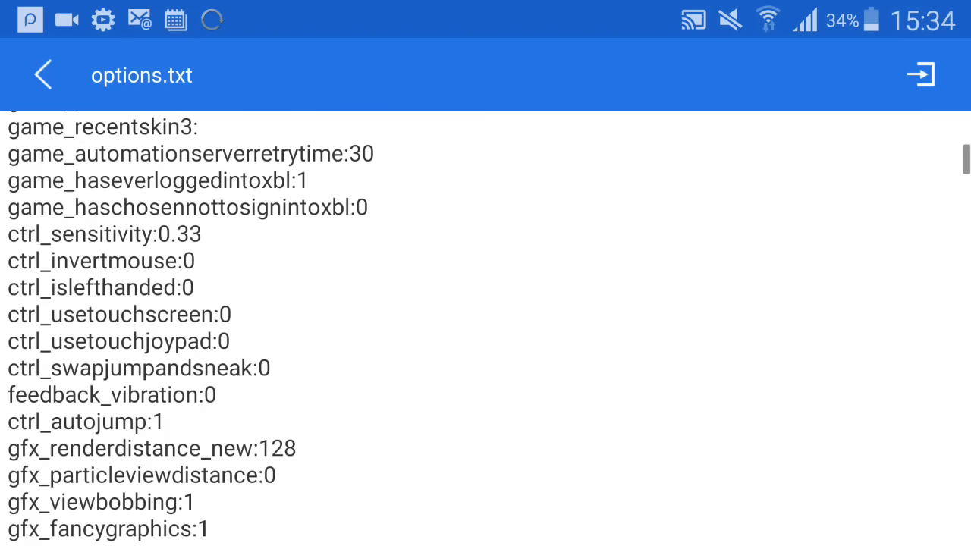
pyautogui.scroll(-2, 486, 328)
pyautogui.scroll(-2, 485, 328)
pyautogui.scroll(-2, 486, 328)
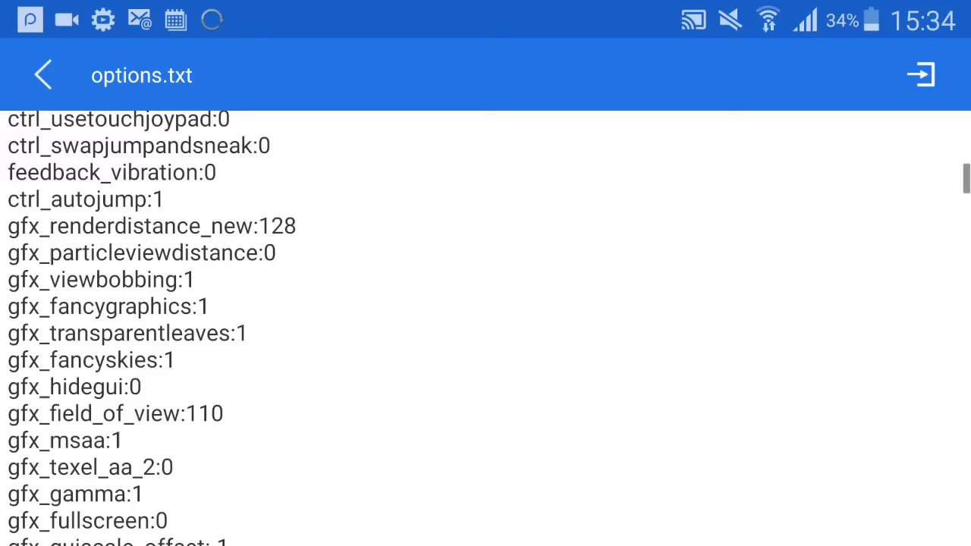
pyautogui.scroll(-2, 485, 328)
pyautogui.scroll(-2, 486, 327)
pyautogui.scroll(-1, 485, 328)
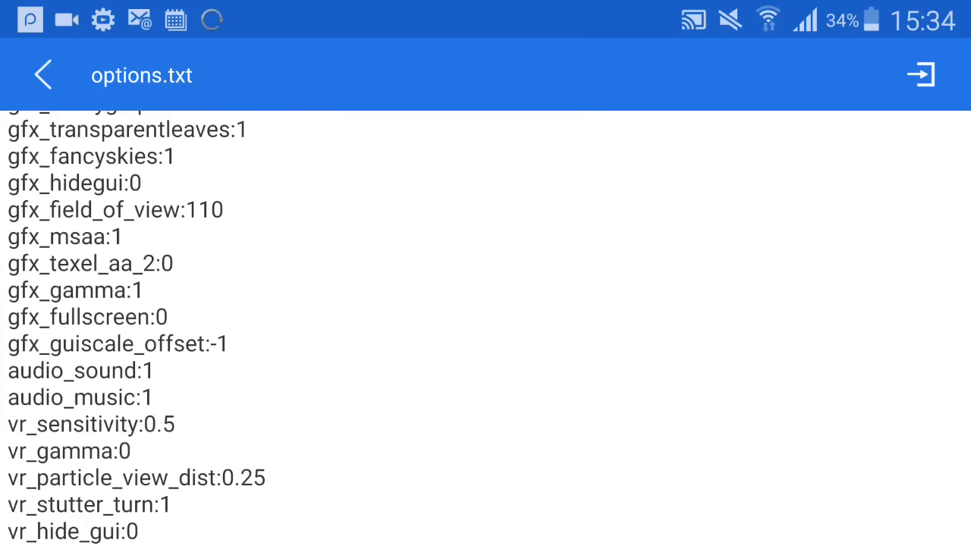
pyautogui.scroll(1, 486, 328)
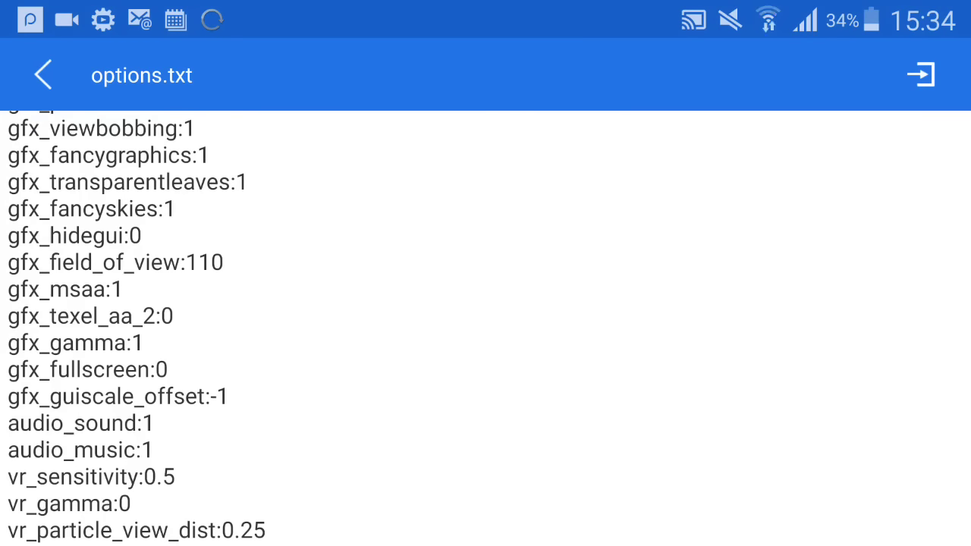
pyautogui.scroll(5, 485, 328)
pyautogui.scroll(10, 486, 328)
pyautogui.scroll(-10, 485, 327)
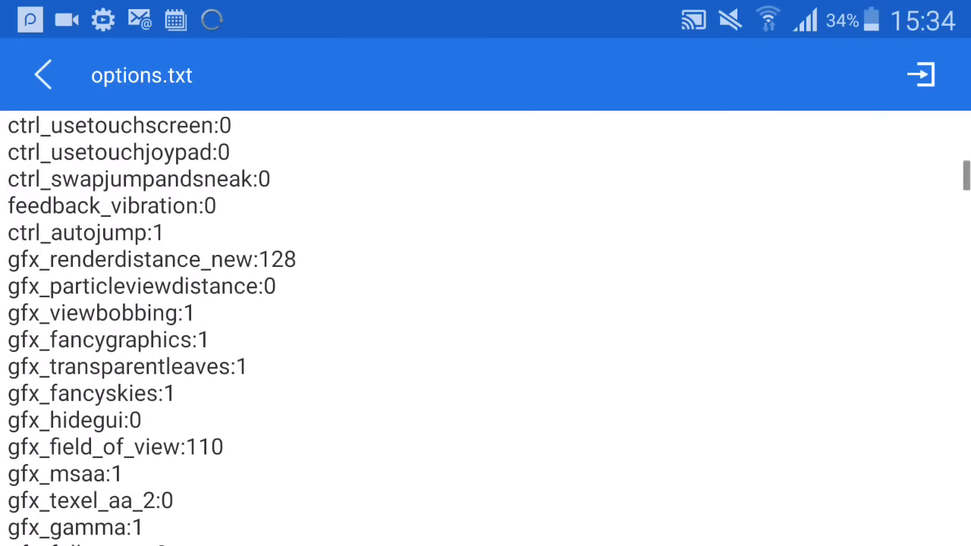
pyautogui.scroll(-1, 486, 328)
pyautogui.scroll(-1, 485, 327)
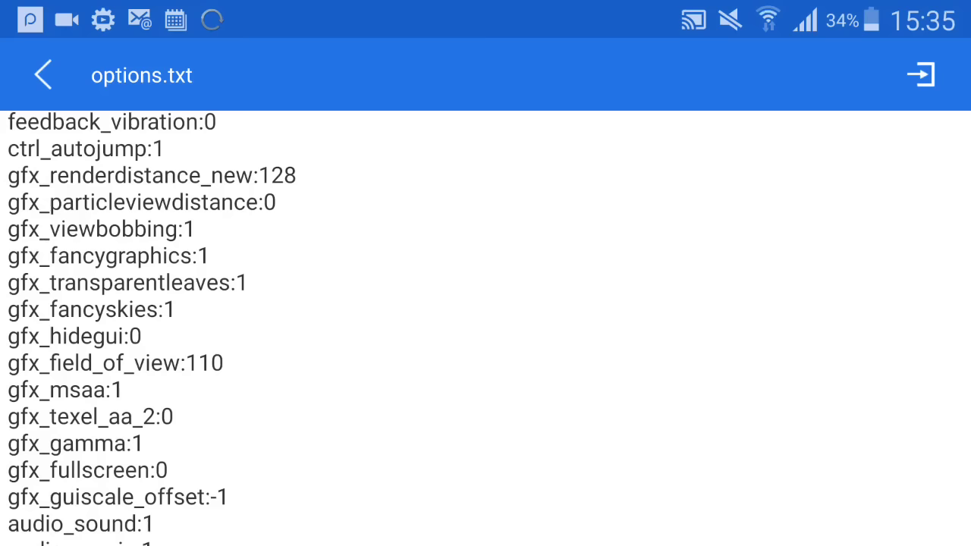
# Step: Change gfx_gamma:1 to gfx_gamma:10, save options.txt, and go to the home screen
pyautogui.click(144, 444)
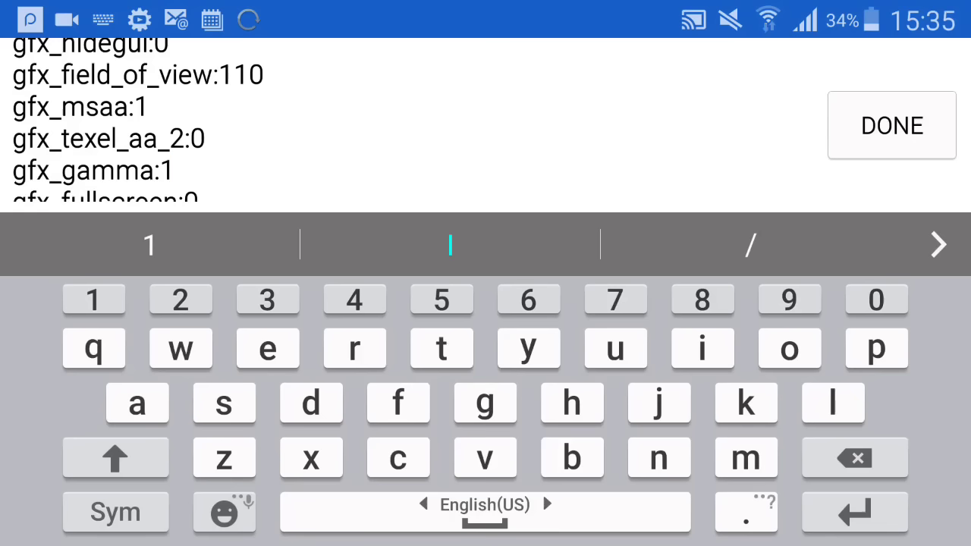
pyautogui.write('0')
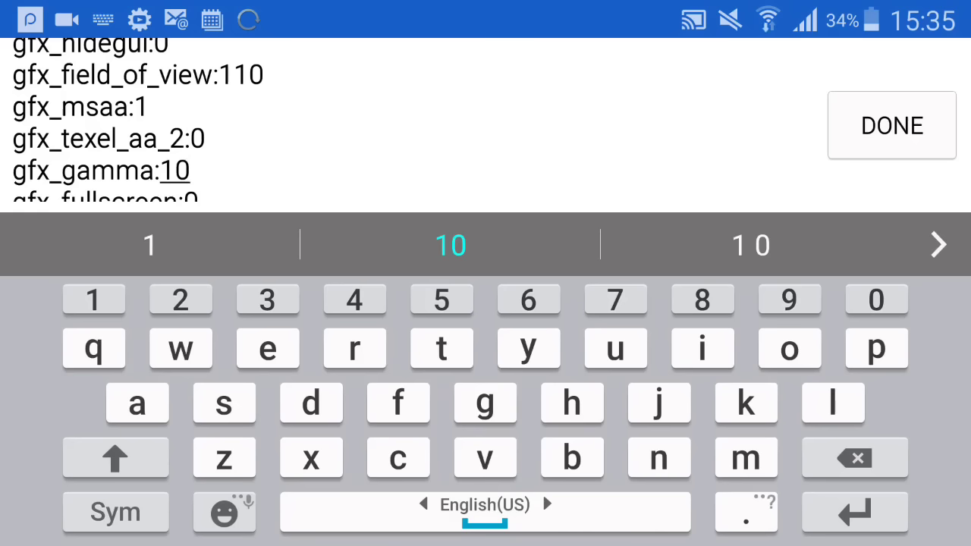
pyautogui.click(892, 125)
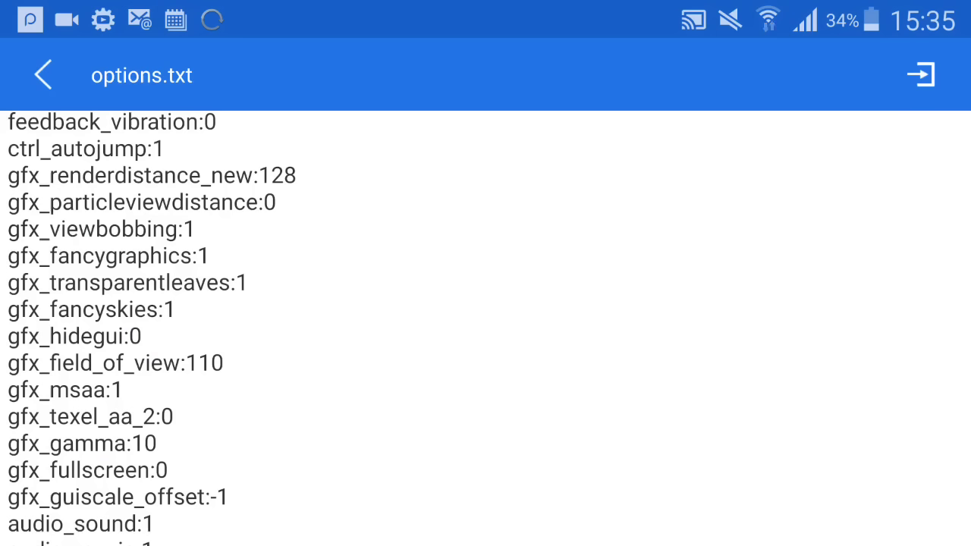
pyautogui.click(43, 75)
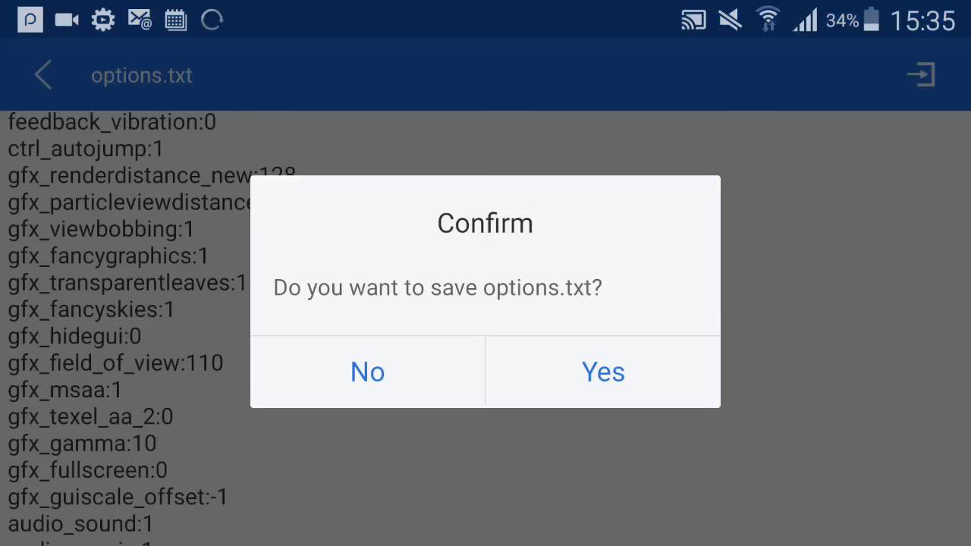
pyautogui.click(603, 372)
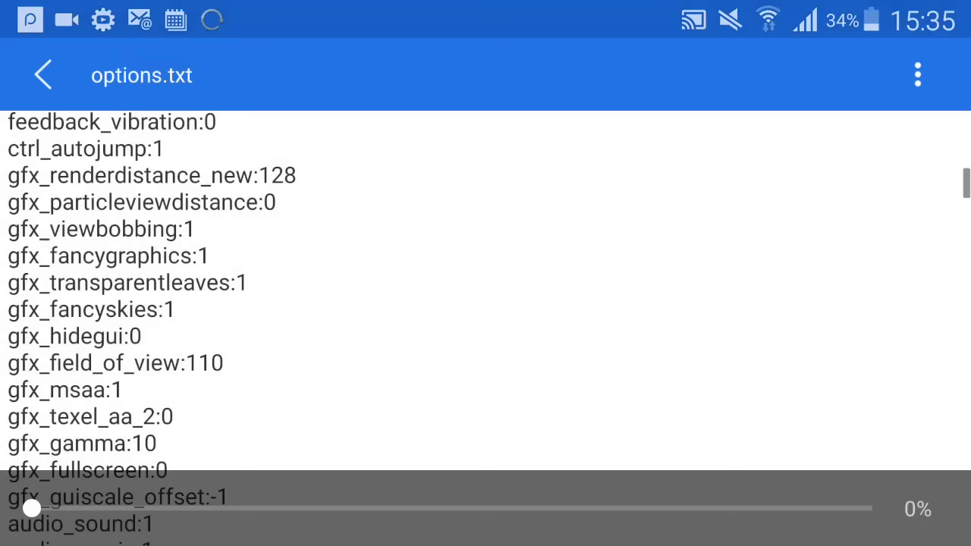
pyautogui.press('Home')
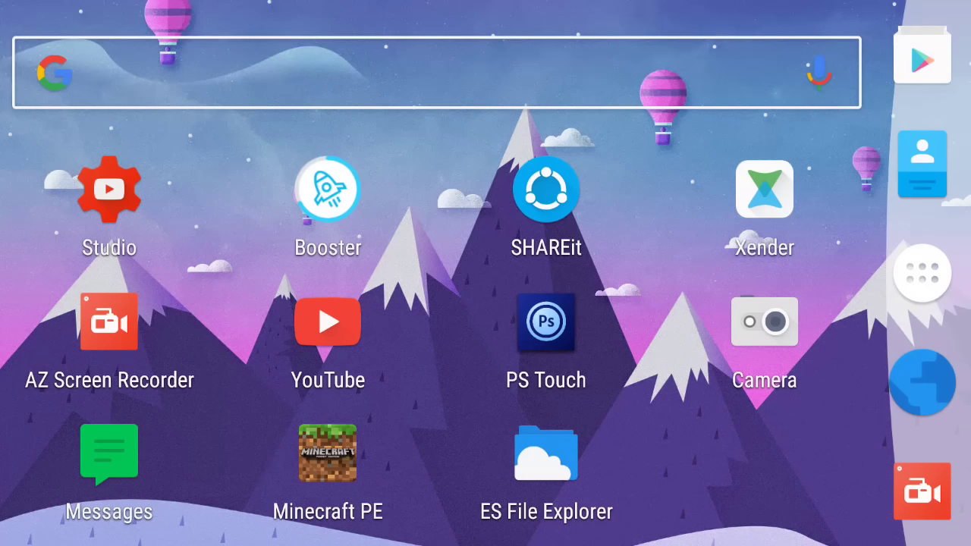
# Step: Clear the recent apps list, dismissing S Voice and closing all the others
pyautogui.hotkey('alt', 'Tab')
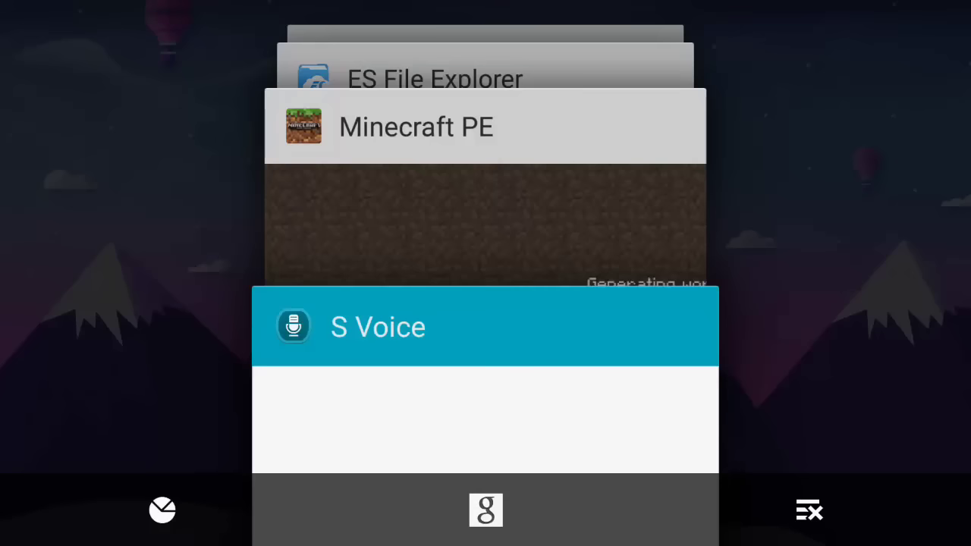
pyautogui.moveTo(486, 455); pyautogui.dragTo(292, 497)
pyautogui.click(809, 510)
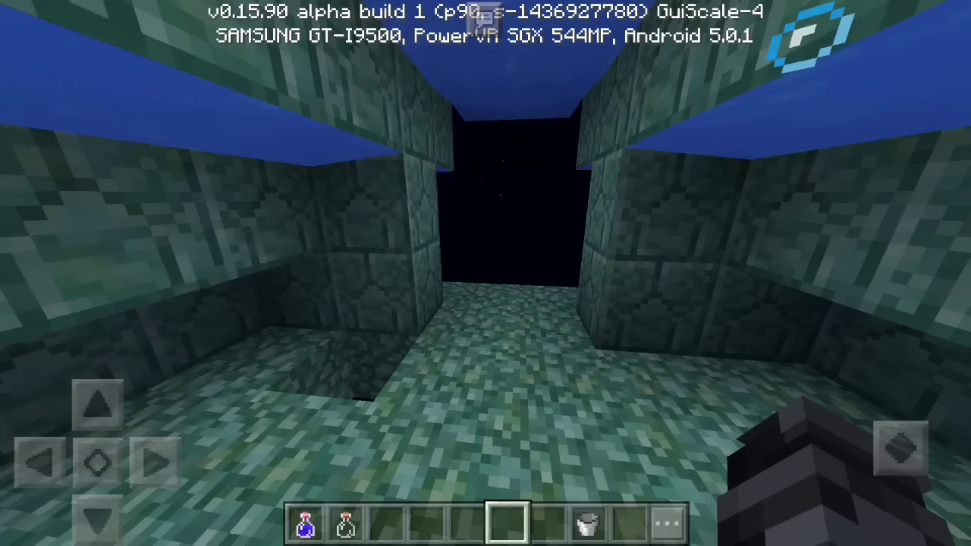
# Step: Pause Minecraft and view Settings > Video, where Brightness now reads 10.00
pyautogui.click(810, 38)
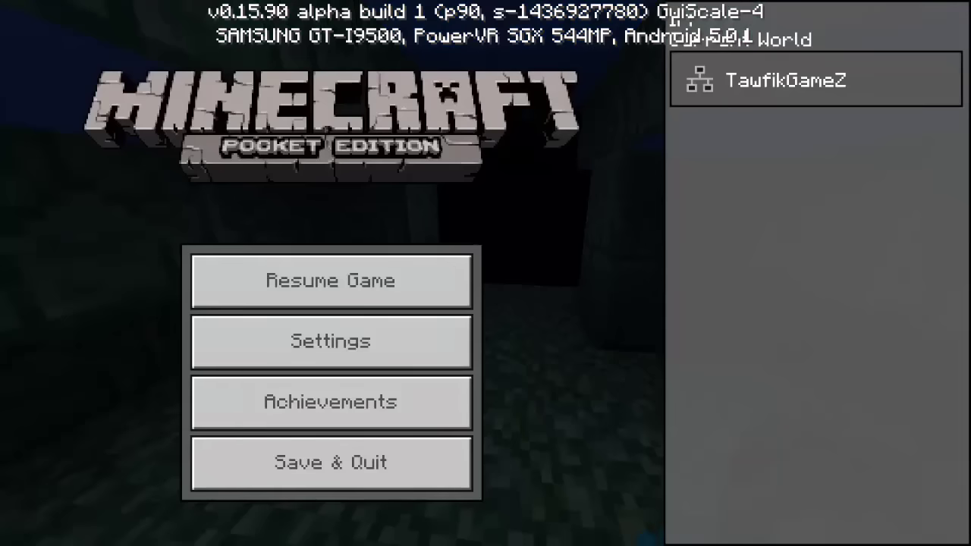
pyautogui.click(331, 343)
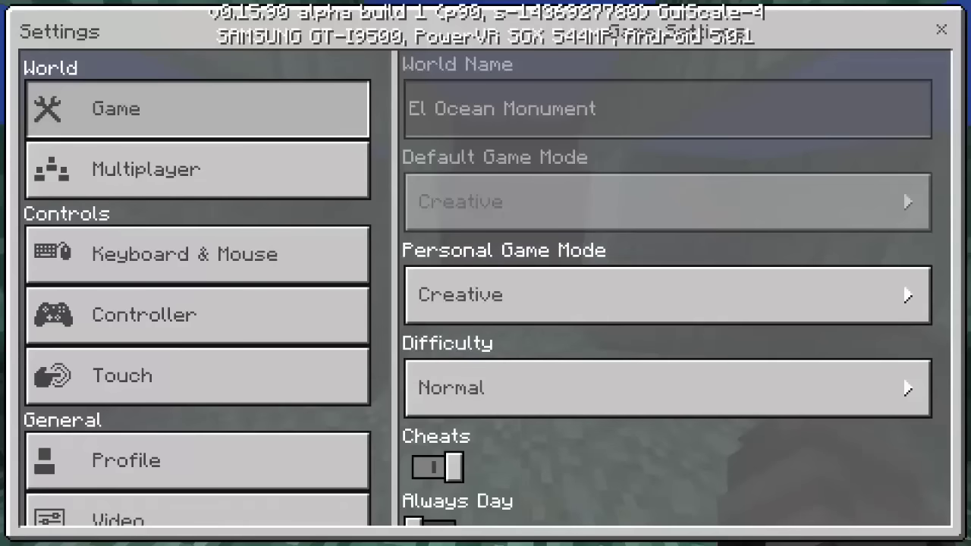
pyautogui.scroll(-3, 197, 288)
pyautogui.click(197, 441)
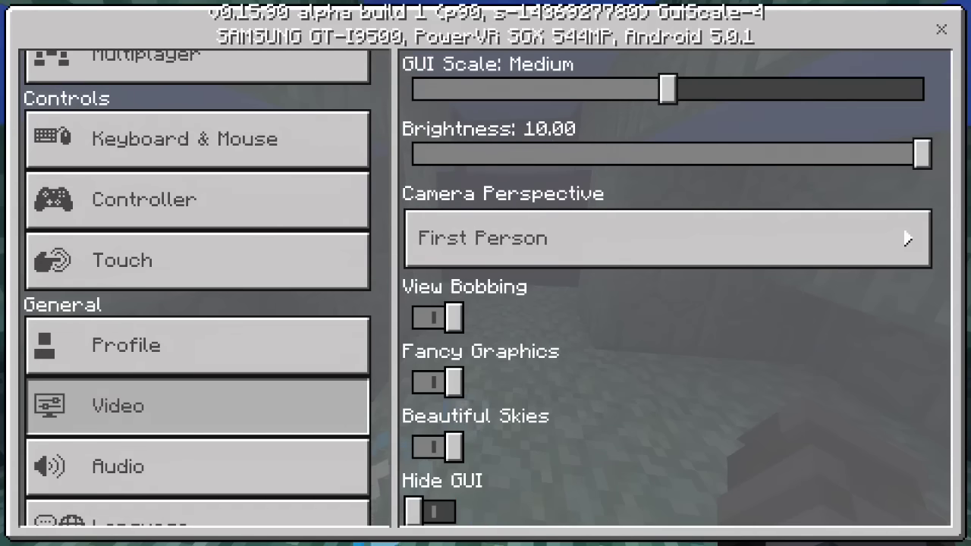
# Step: Lower Brightness back to 1.00, return to the game, and drink the Night Vision potion
pyautogui.moveTo(921, 154)
pyautogui.mouseDown()
pyautogui.moveTo(840, 154)
pyautogui.moveTo(922, 155)
pyautogui.mouseUp()
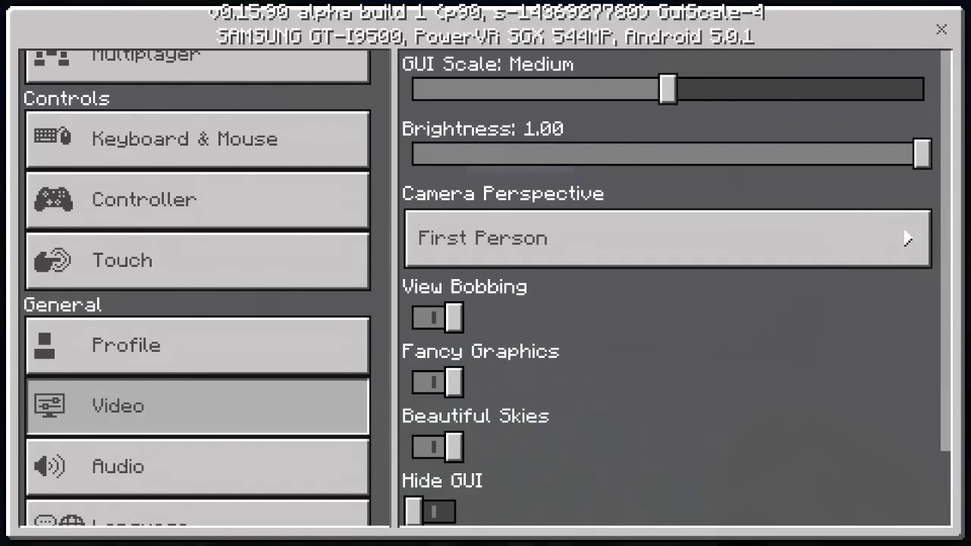
pyautogui.press('Escape')
pyautogui.press('Escape')
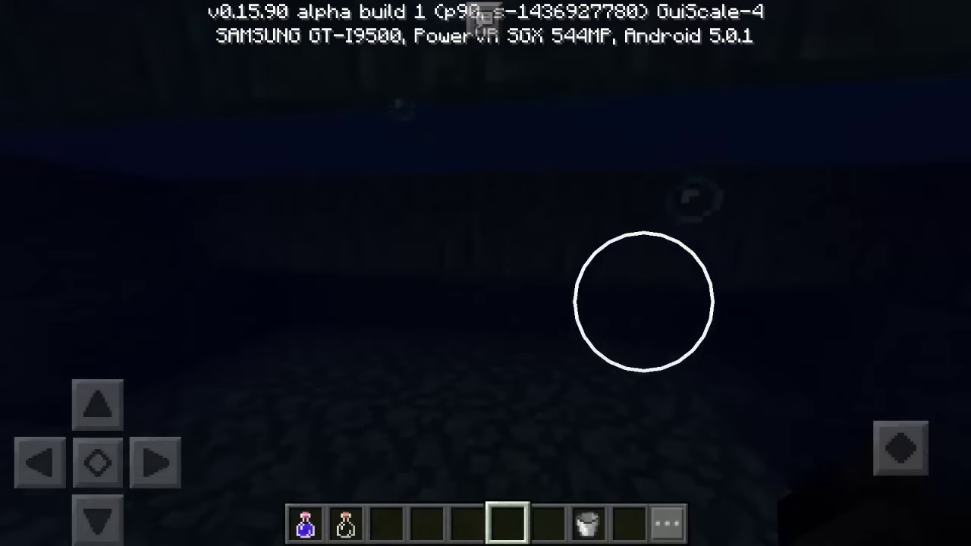
pyautogui.click(305, 523)
pyautogui.click(820, 286)
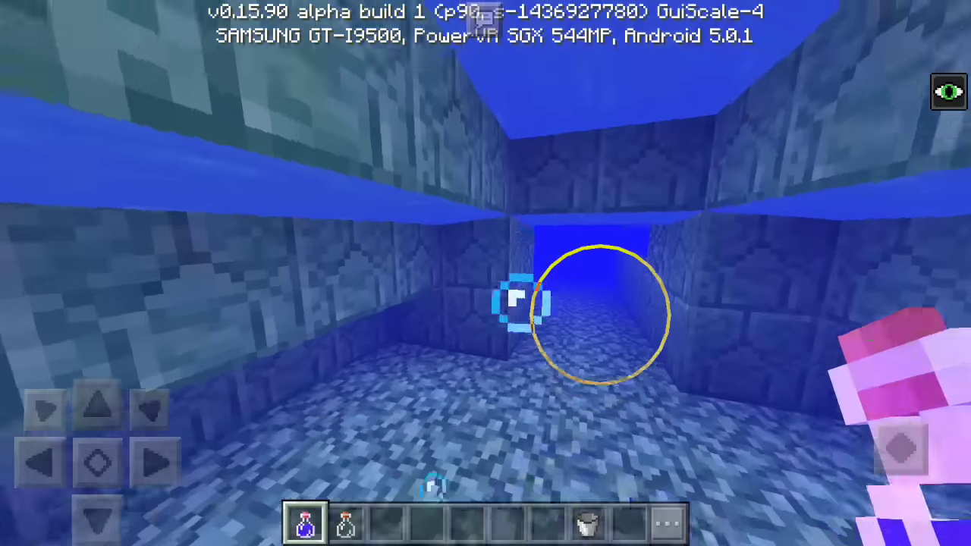
pyautogui.moveTo(820, 286); pyautogui.dragTo(602, 303)
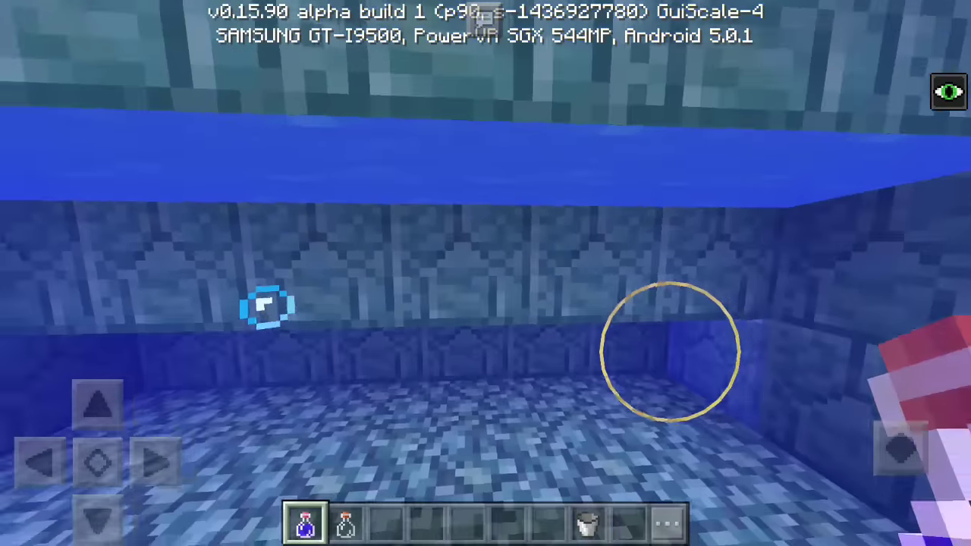
# Step: Holding the dark stone block, swim around the now brightly lit monument corridors
pyautogui.moveTo(672, 368)
pyautogui.mouseDown()
pyautogui.moveTo(813, 400)
pyautogui.moveTo(536, 176)
pyautogui.mouseUp()
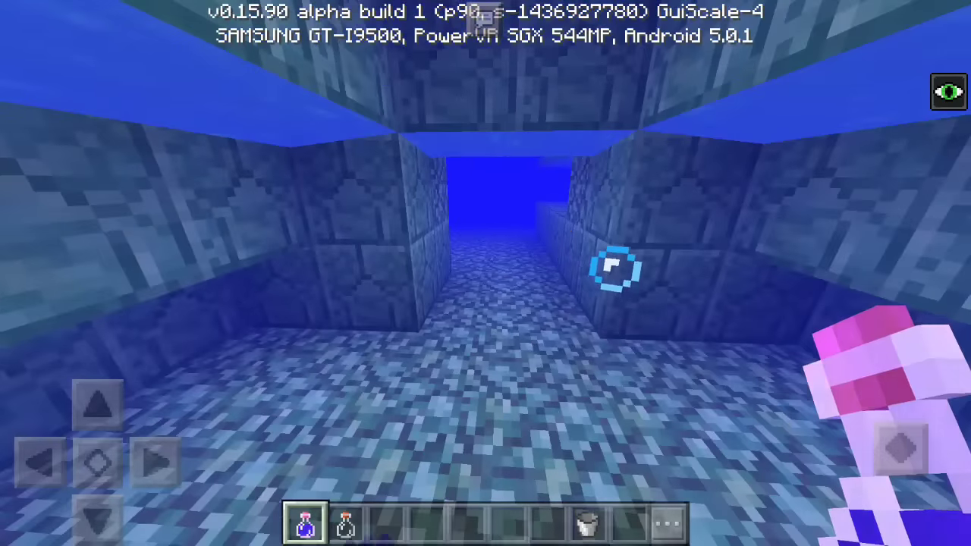
pyautogui.click(548, 523)
pyautogui.moveTo(789, 308)
pyautogui.mouseDown()
pyautogui.moveTo(818, 344)
pyautogui.moveTo(446, 265)
pyautogui.moveTo(440, 288)
pyautogui.moveTo(671, 294)
pyautogui.moveTo(663, 210)
pyautogui.moveTo(692, 211)
pyautogui.mouseUp()
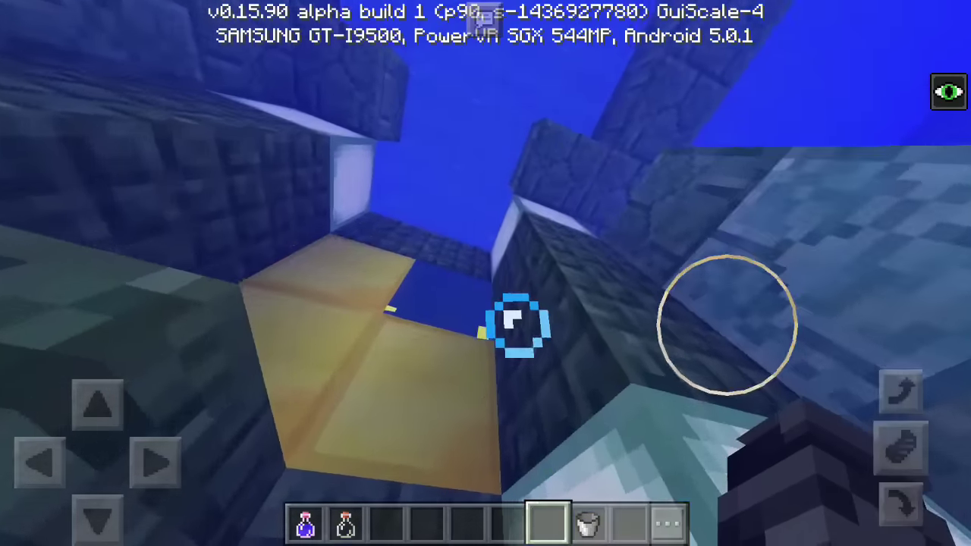
pyautogui.moveTo(727, 324)
pyautogui.mouseDown()
pyautogui.moveTo(911, 315)
pyautogui.moveTo(716, 347)
pyautogui.moveTo(702, 210)
pyautogui.mouseUp()
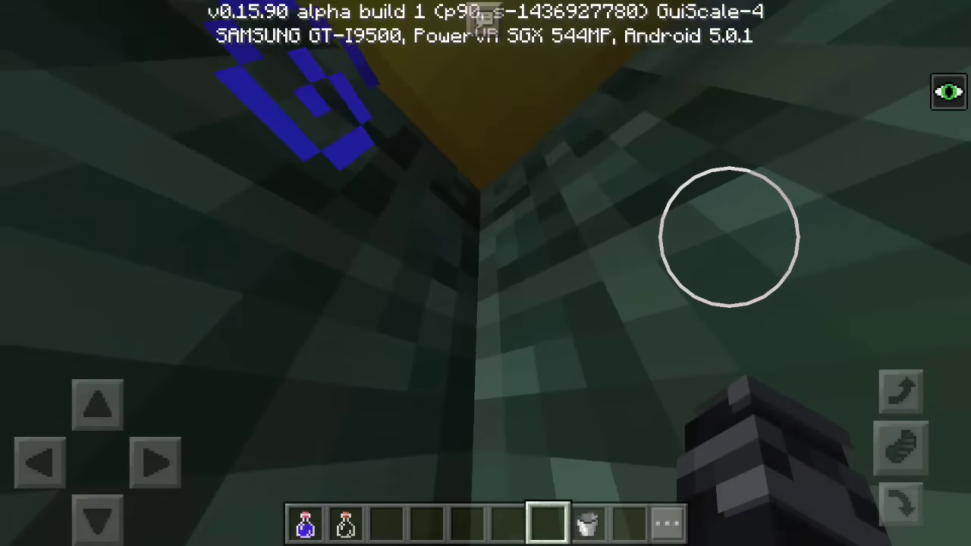
pyautogui.moveTo(728, 236)
pyautogui.mouseDown()
pyautogui.moveTo(663, 284)
pyautogui.moveTo(792, 345)
pyautogui.moveTo(705, 309)
pyautogui.moveTo(693, 329)
pyautogui.moveTo(759, 321)
pyautogui.mouseUp()
pyautogui.moveTo(759, 273)
pyautogui.mouseDown()
pyautogui.moveTo(748, 299)
pyautogui.moveTo(683, 319)
pyautogui.moveTo(639, 372)
pyautogui.mouseUp()
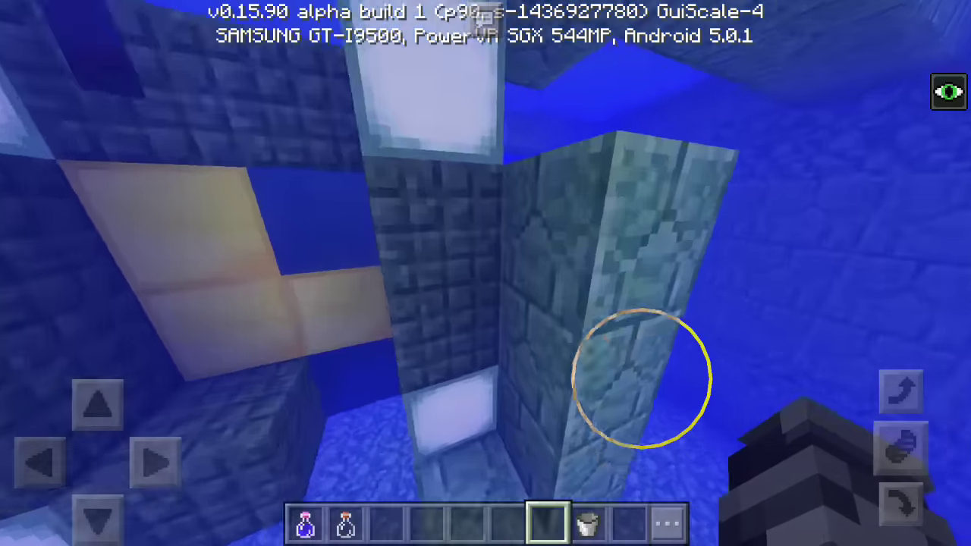